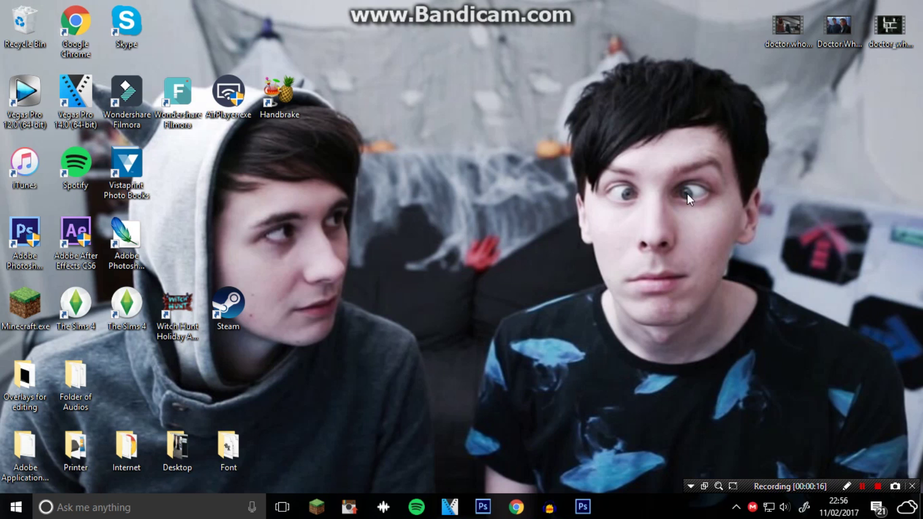
# Drag the Doctor Who MKV episode into VEGAS Pro, then go back to the desktop.
pyautogui.click(774, 27)
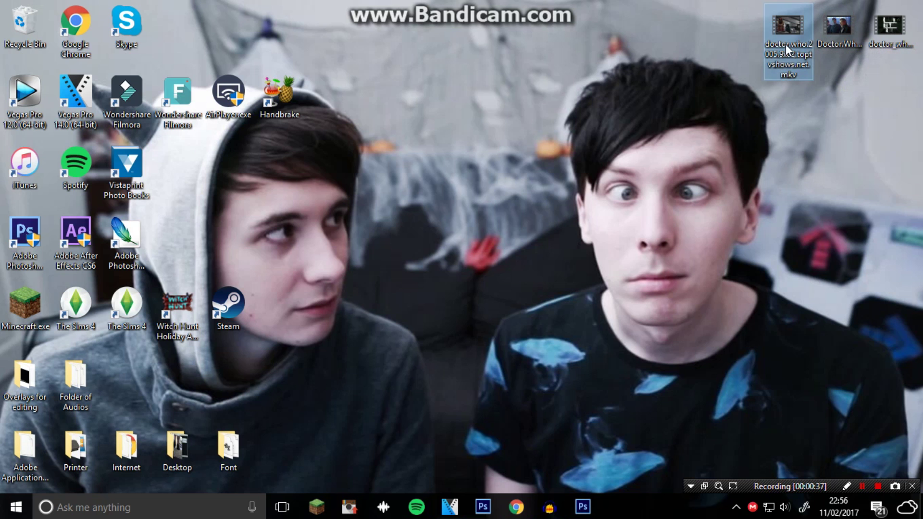
pyautogui.moveTo(785, 45); pyautogui.dragTo(446, 368)
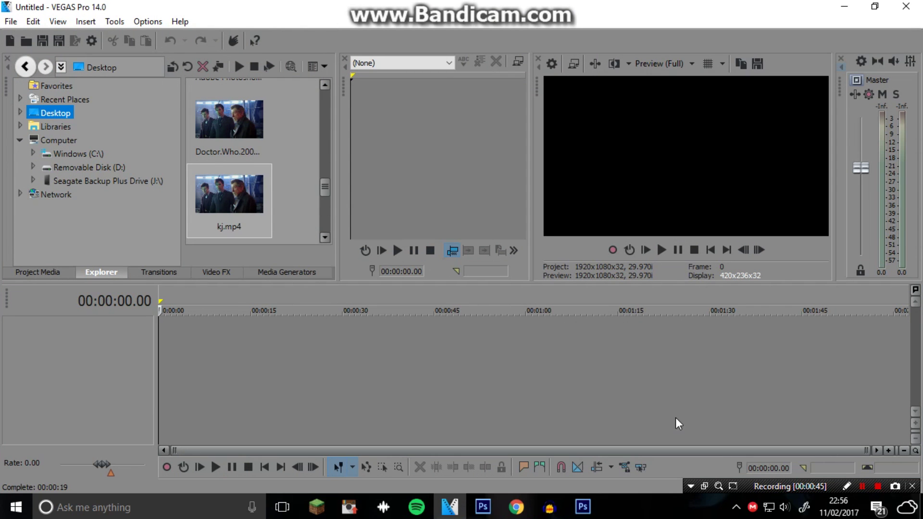
pyautogui.press('super+d')
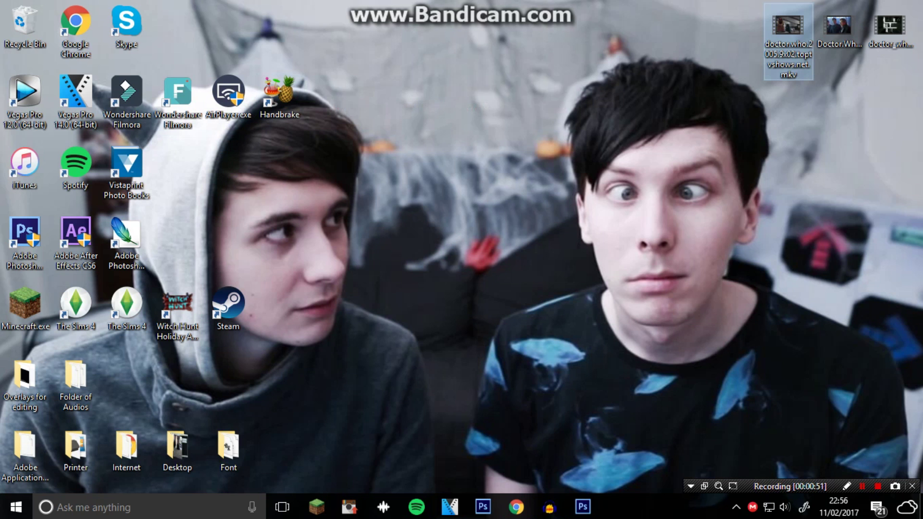
# Look over the HandBrake downloads page in the browser, then return to the desktop.
pyautogui.click(517, 508)
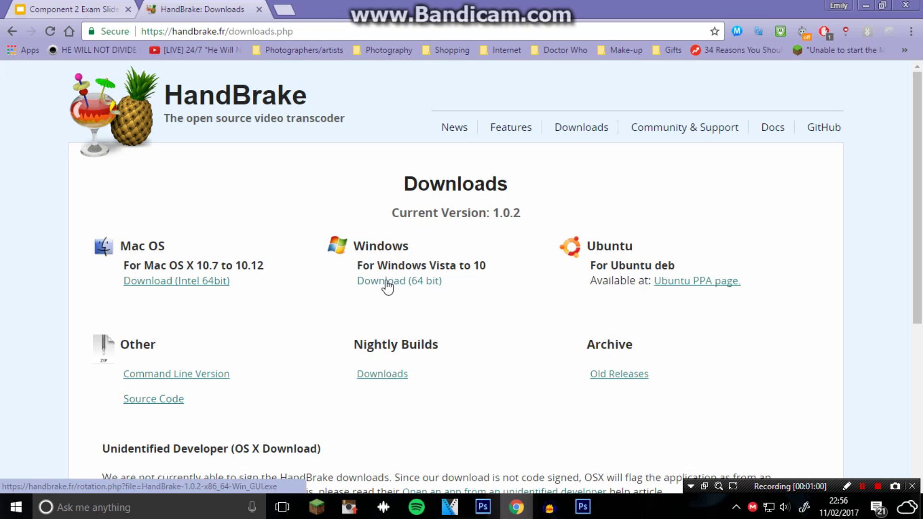
pyautogui.scroll(-3, 490, 392)
pyautogui.scroll(-3, 489, 392)
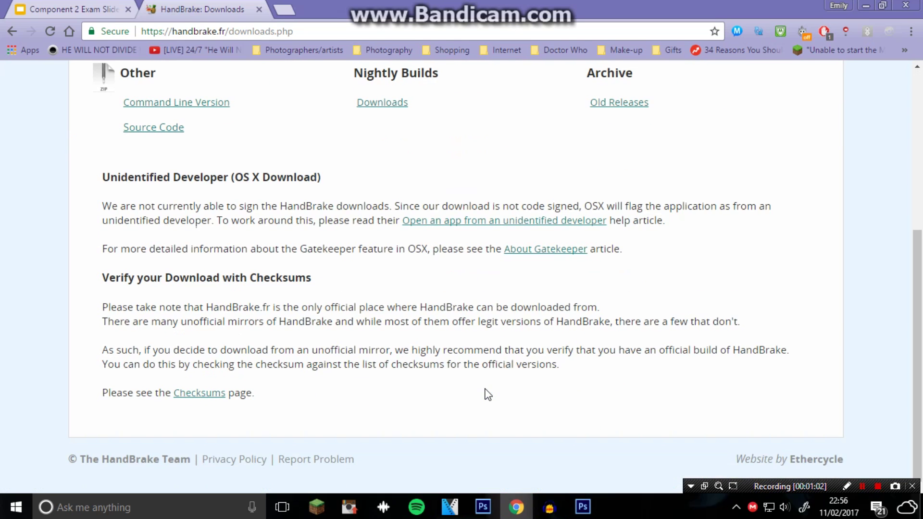
pyautogui.scroll(6, 488, 393)
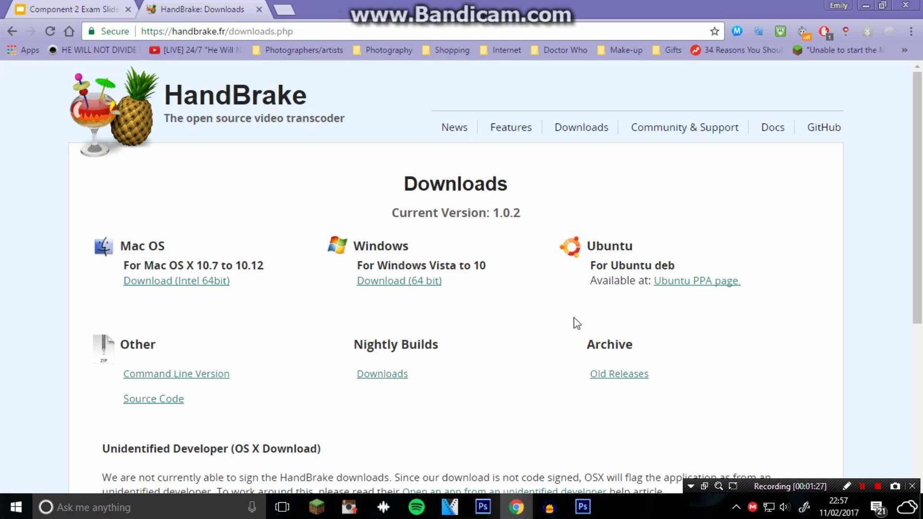
pyautogui.click(921, 509)
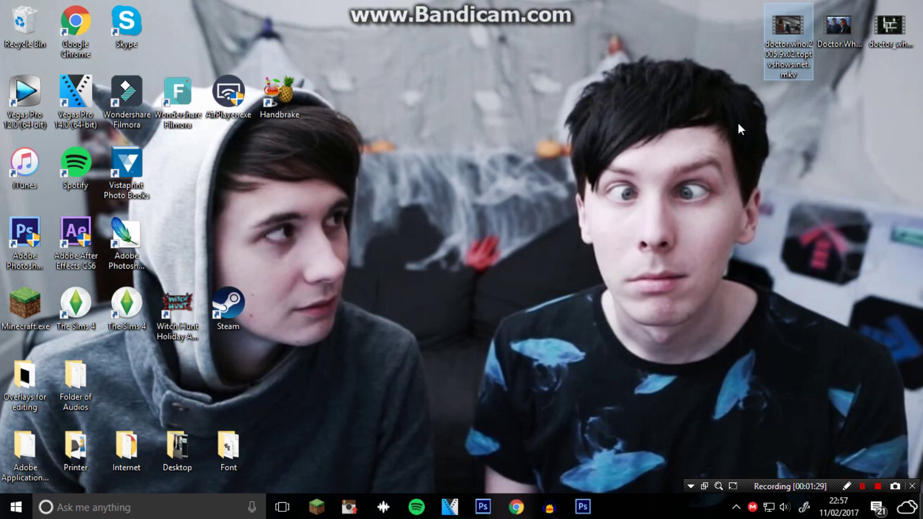
# Launch HandBrake and load the Doctor Who MKV file as the source.
pyautogui.doubleClick(288, 103)
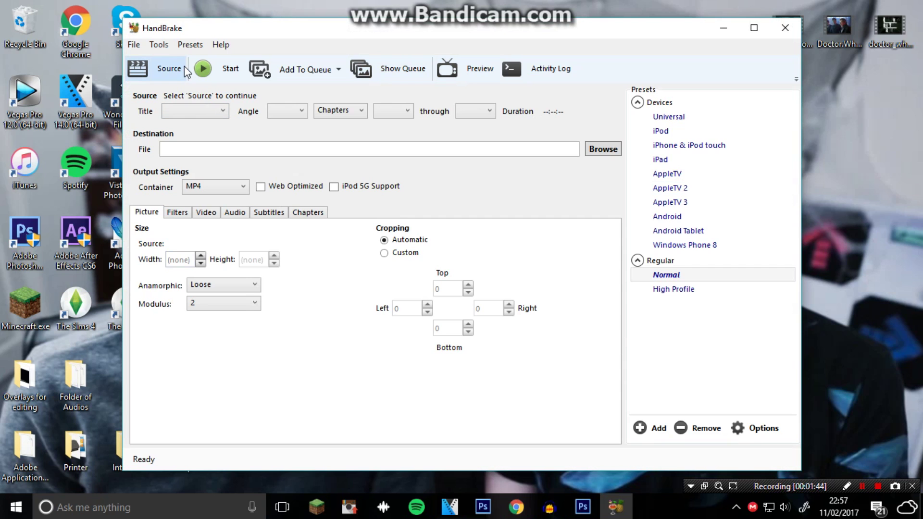
pyautogui.click(165, 71)
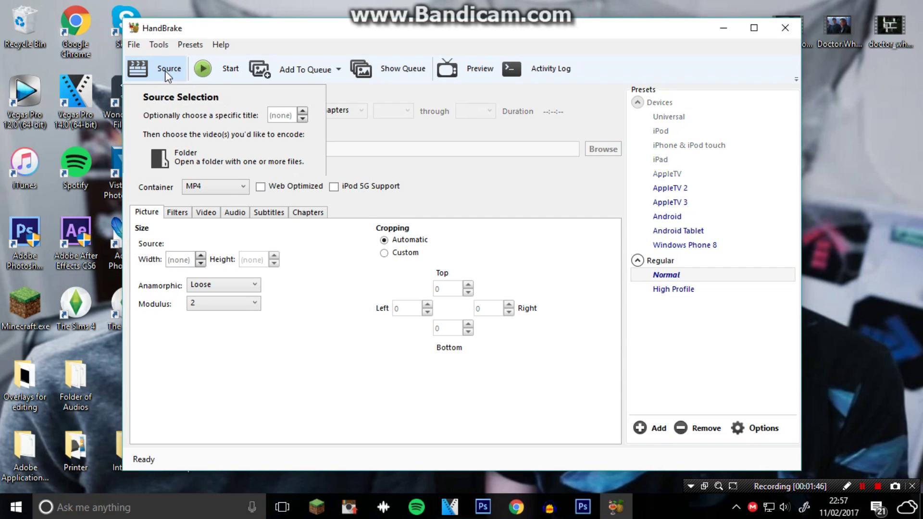
pyautogui.click(212, 204)
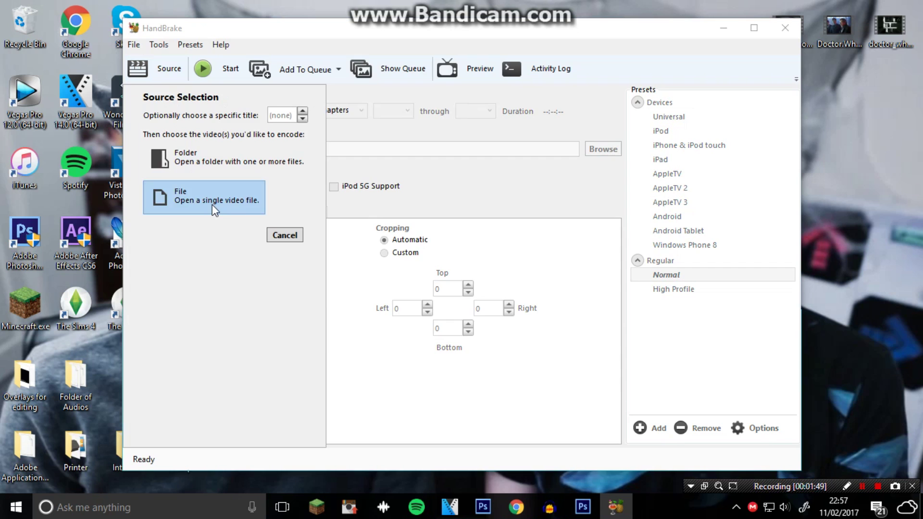
pyautogui.scroll(-15, 324, 209)
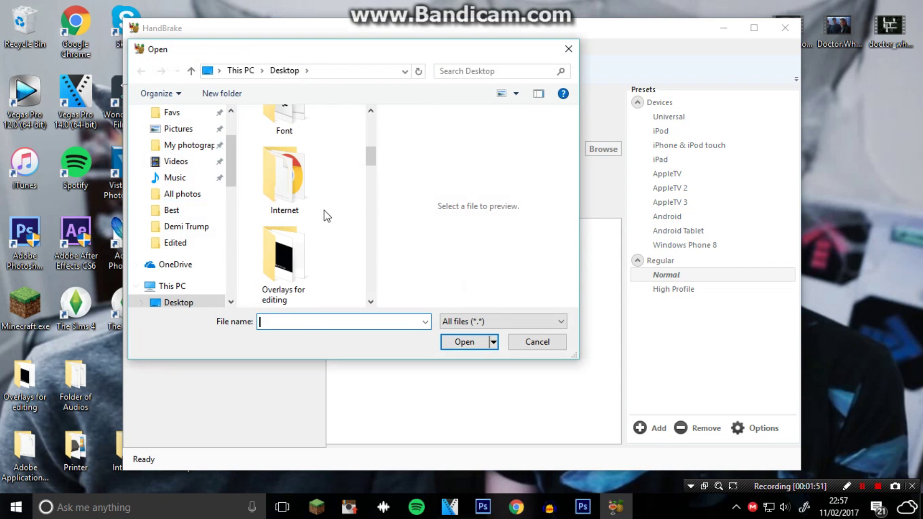
pyautogui.scroll(10, 316, 235)
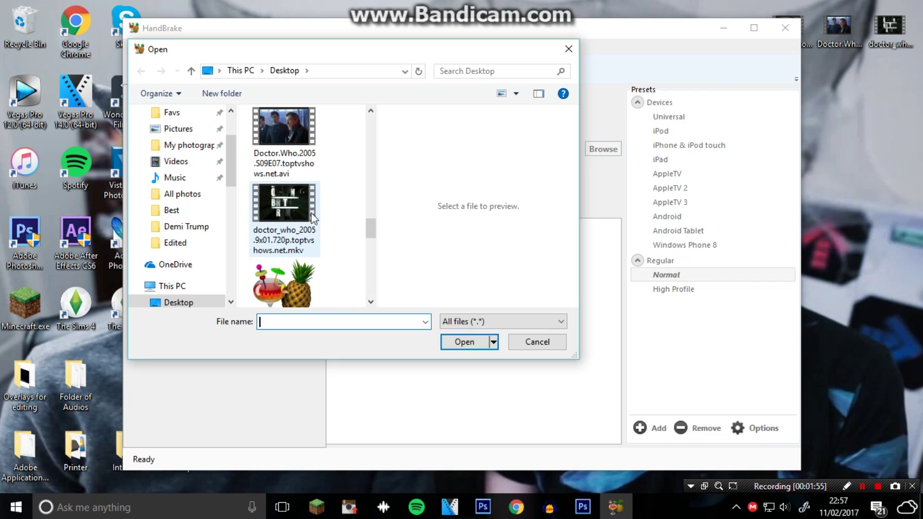
pyautogui.doubleClick(284, 215)
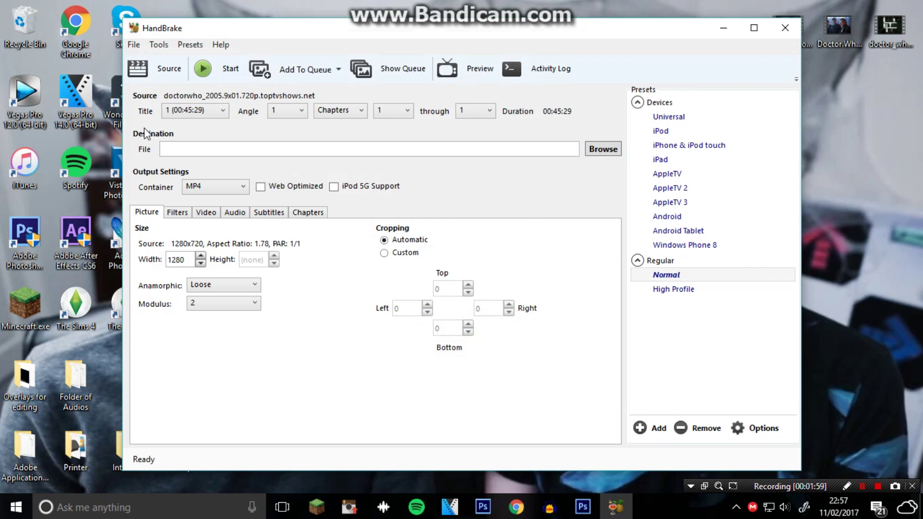
# Review the encode settings sections, ending on the picture size settings.
pyautogui.click(201, 214)
pyautogui.press('Right')
pyautogui.press('Right')
pyautogui.press('Right')
pyautogui.press('Left')
pyautogui.press('Left')
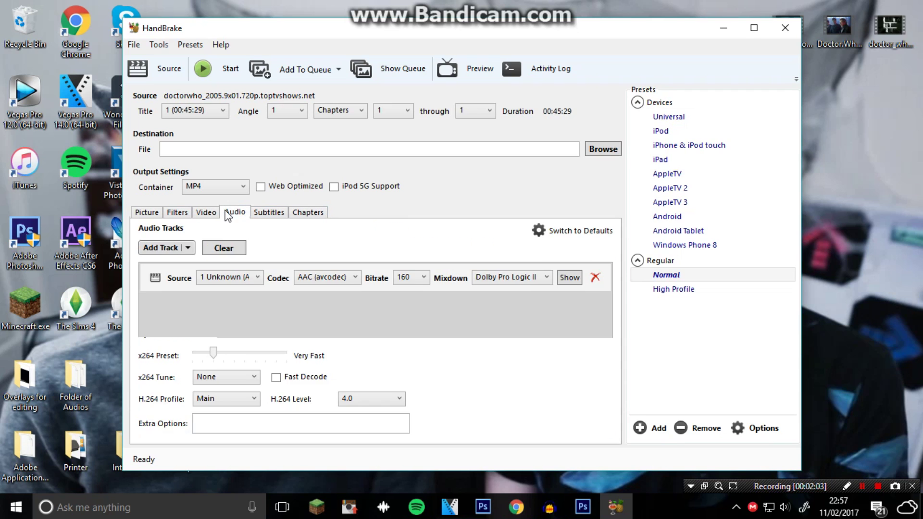
pyautogui.press('Left')
pyautogui.press('Right')
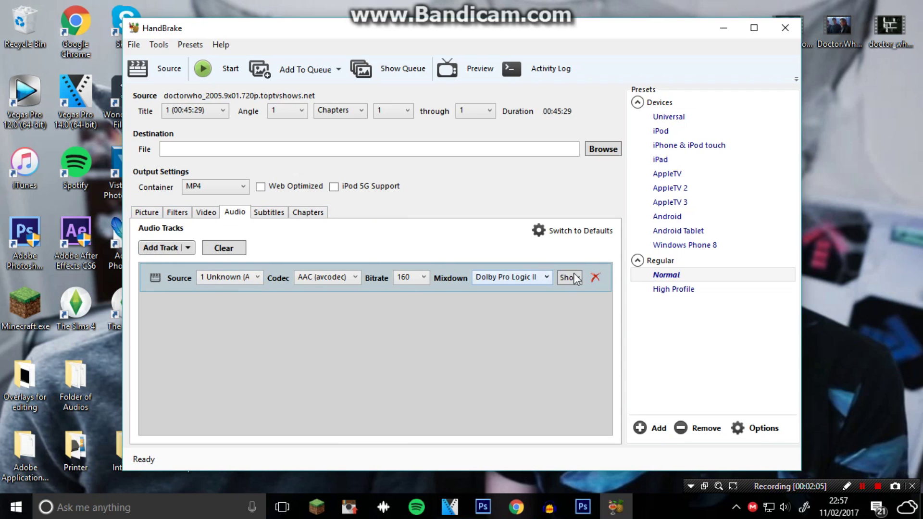
pyautogui.click(147, 212)
# Set the output destination to 1.mp4 on the Desktop and start encoding.
pyautogui.click(210, 62)
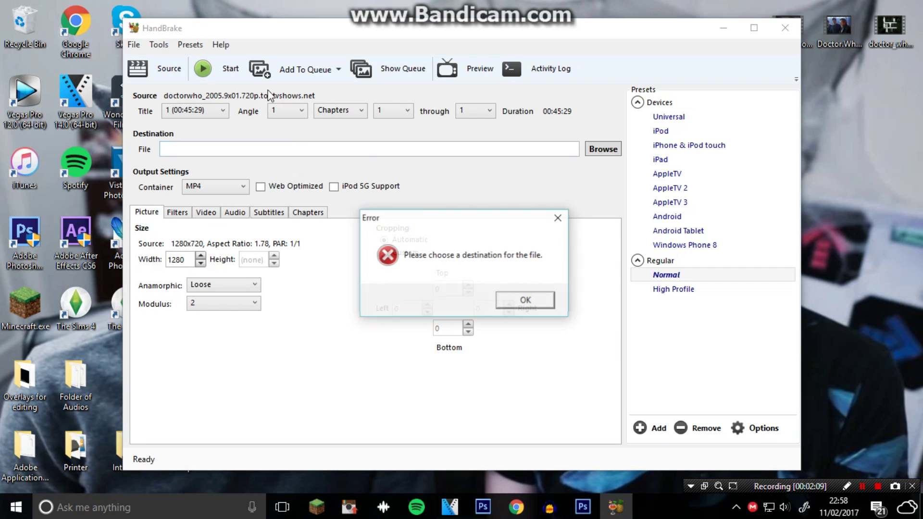
pyautogui.click(515, 302)
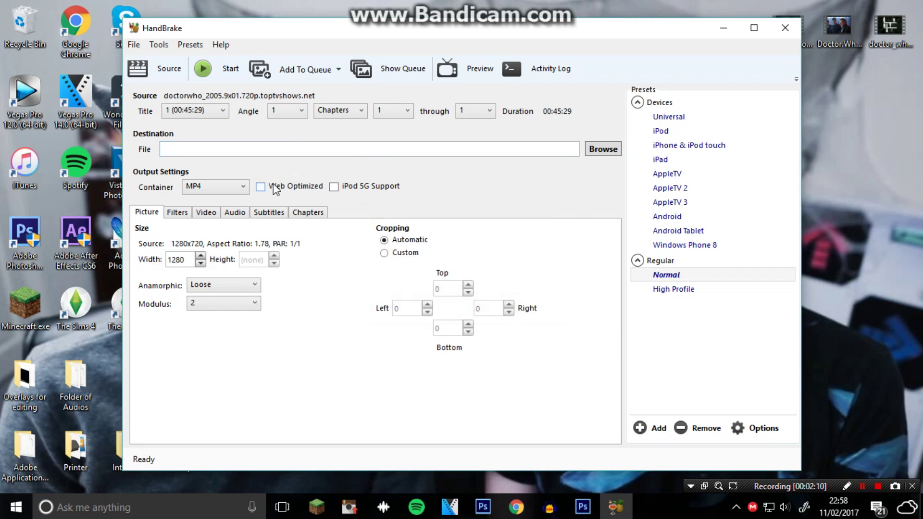
pyautogui.click(607, 150)
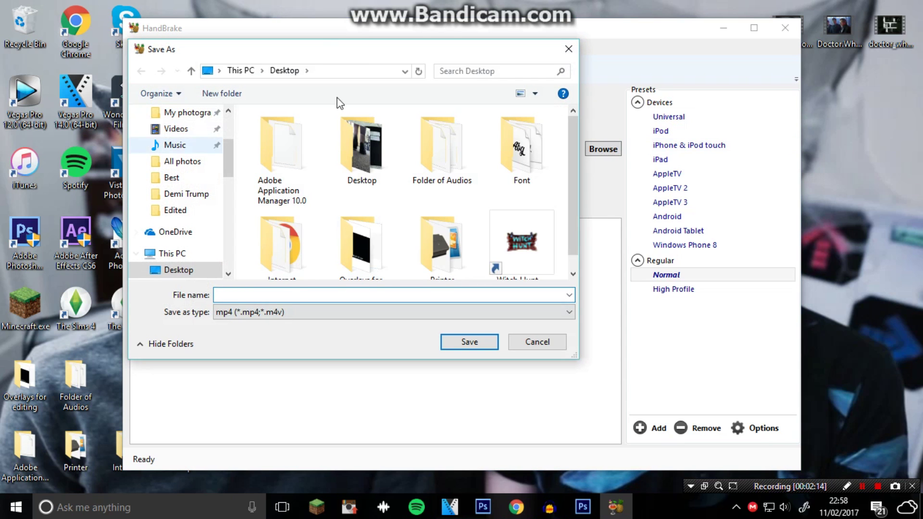
pyautogui.click(280, 295)
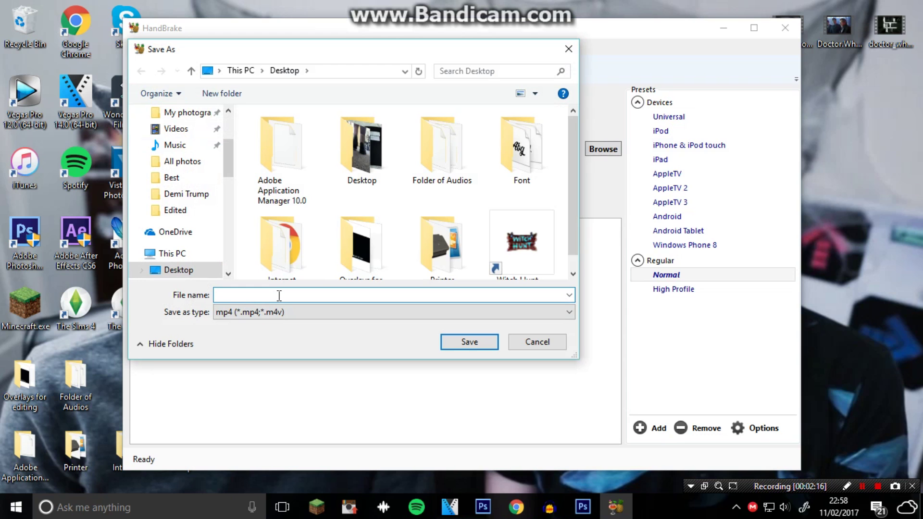
pyautogui.click(465, 343)
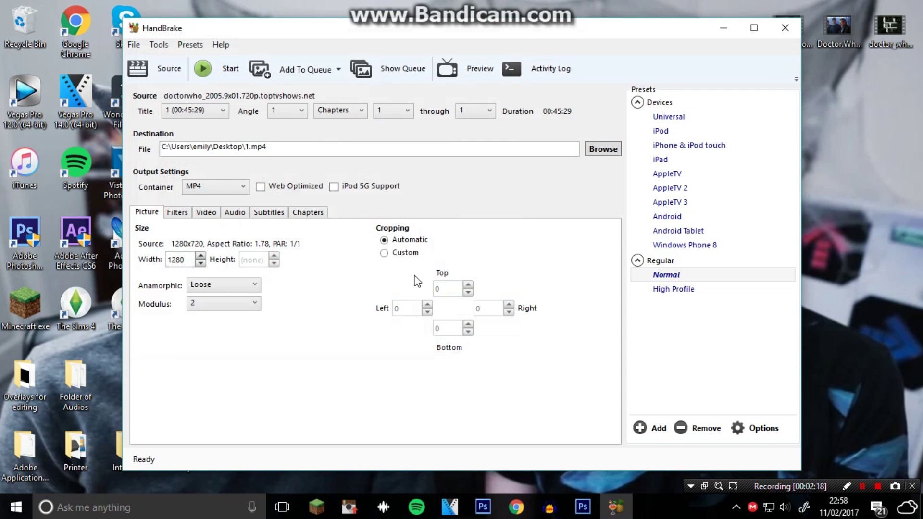
pyautogui.click(214, 69)
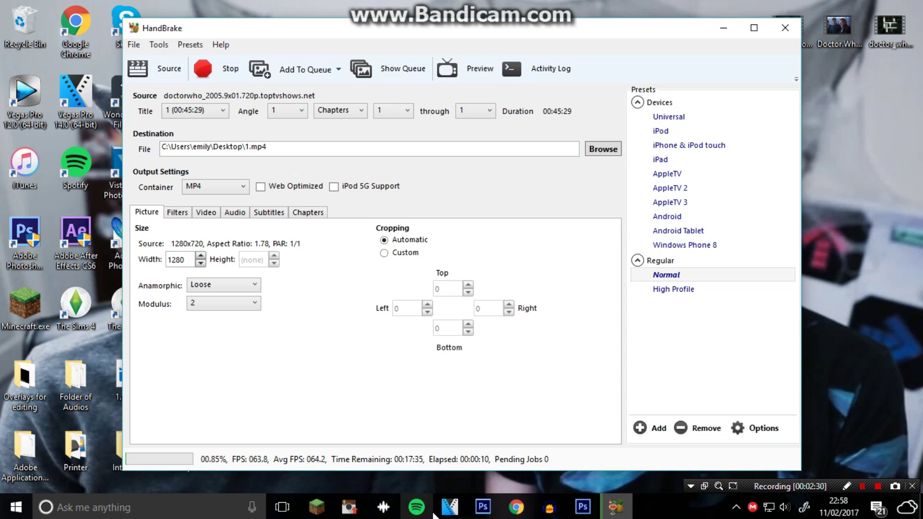
# Check VEGAS Pro during the 1.mp4 encode, then return to HandBrake to monitor progress.
pyautogui.click(449, 507)
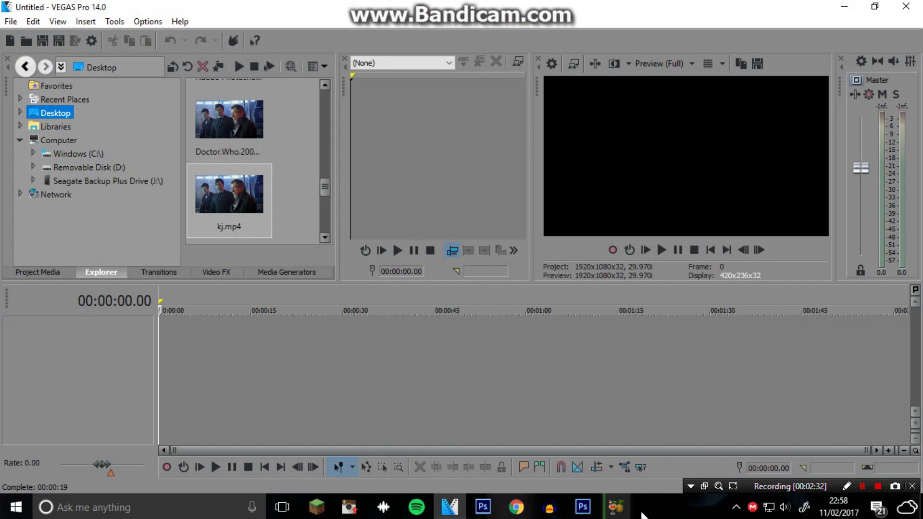
pyautogui.click(616, 507)
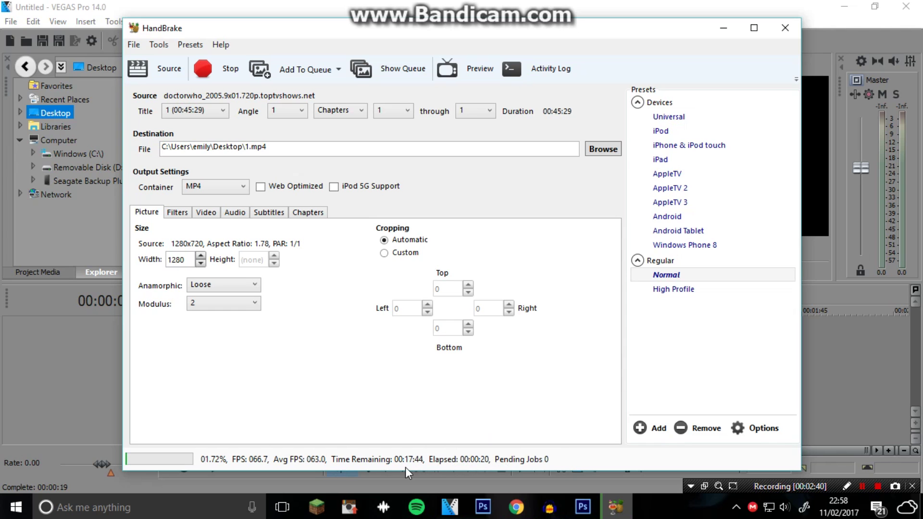
pyautogui.click(862, 486)
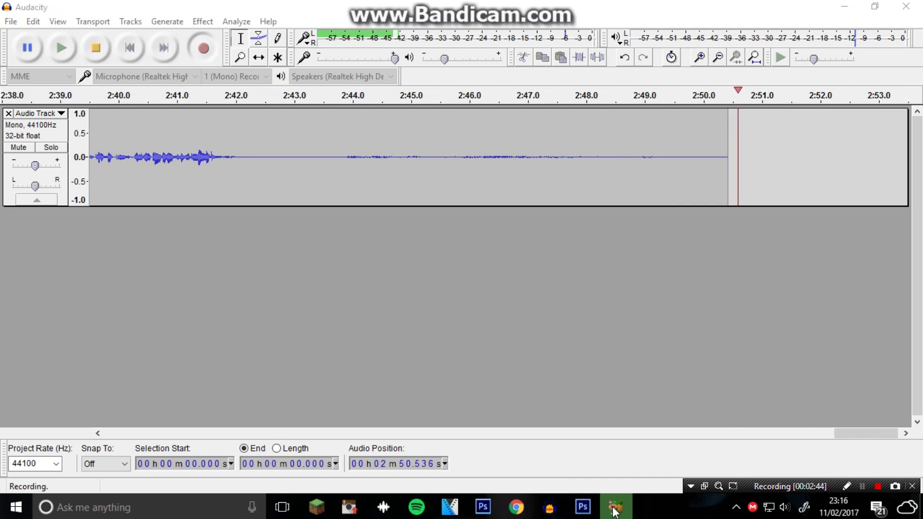
pyautogui.click(616, 507)
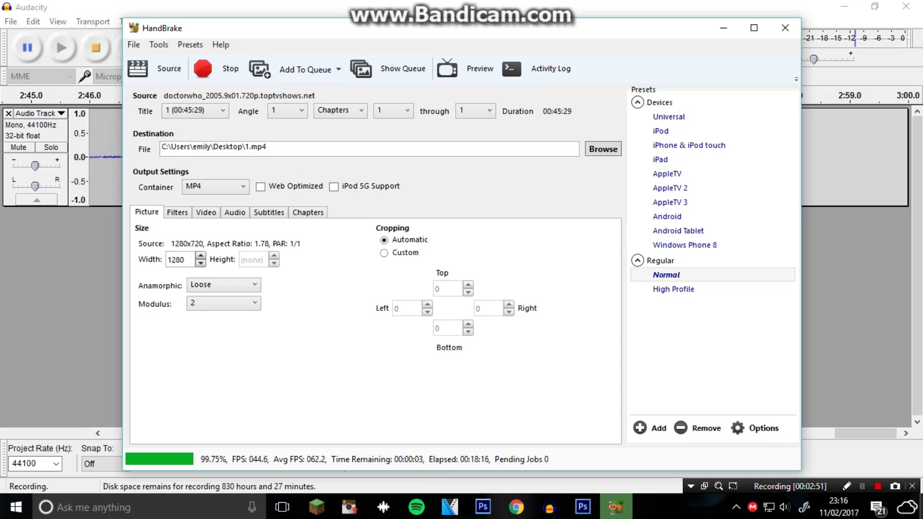
pyautogui.click(922, 507)
# Close HandBrake once the queue finishes and move 1.mp4 beside the Doctor Who files.
pyautogui.click(616, 507)
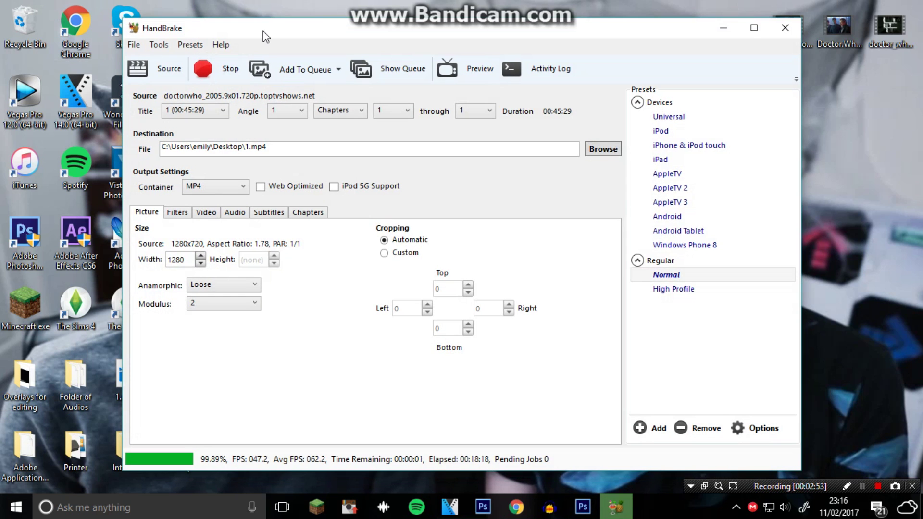
pyautogui.moveTo(266, 34); pyautogui.dragTo(560, 30)
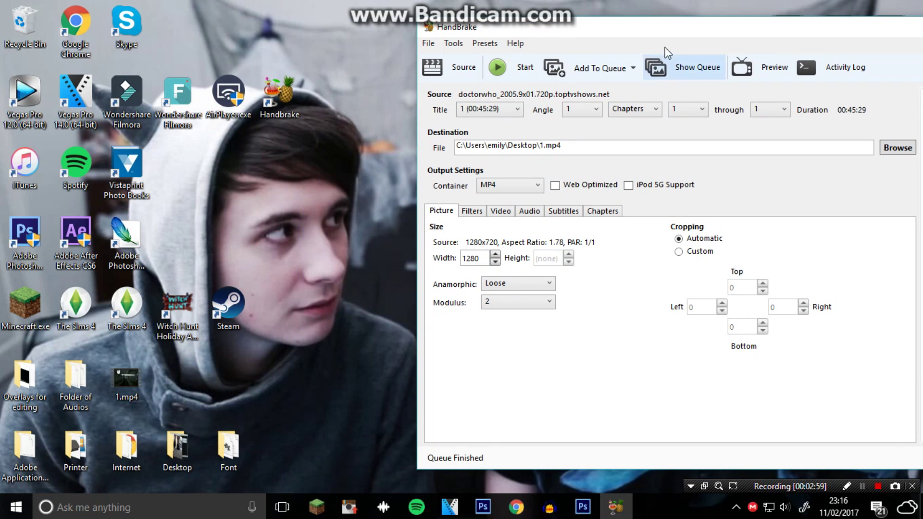
pyautogui.moveTo(576, 27); pyautogui.dragTo(260, 23)
pyautogui.click(764, 23)
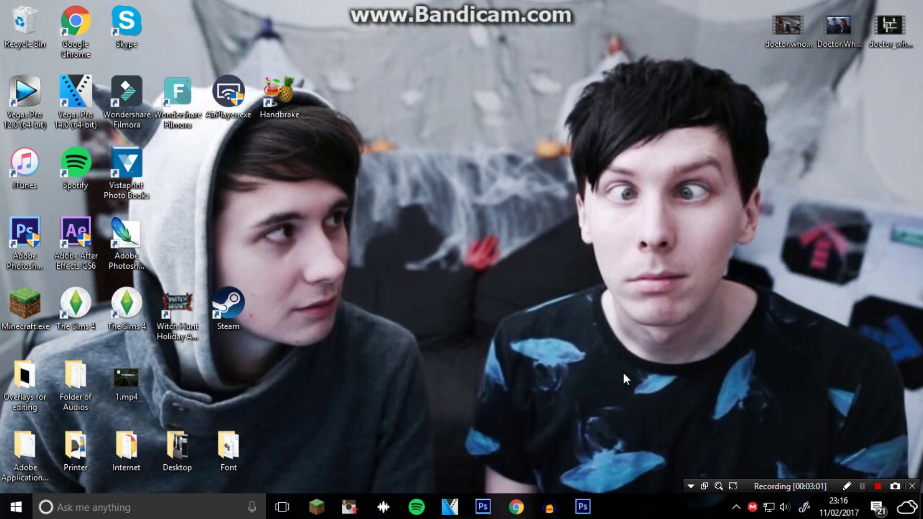
pyautogui.moveTo(459, 367); pyautogui.dragTo(878, 77)
# Play 1.mp4 in Films & TV, lower volume to 23, seek to 33:42 and pause.
pyautogui.doubleClick(899, 94)
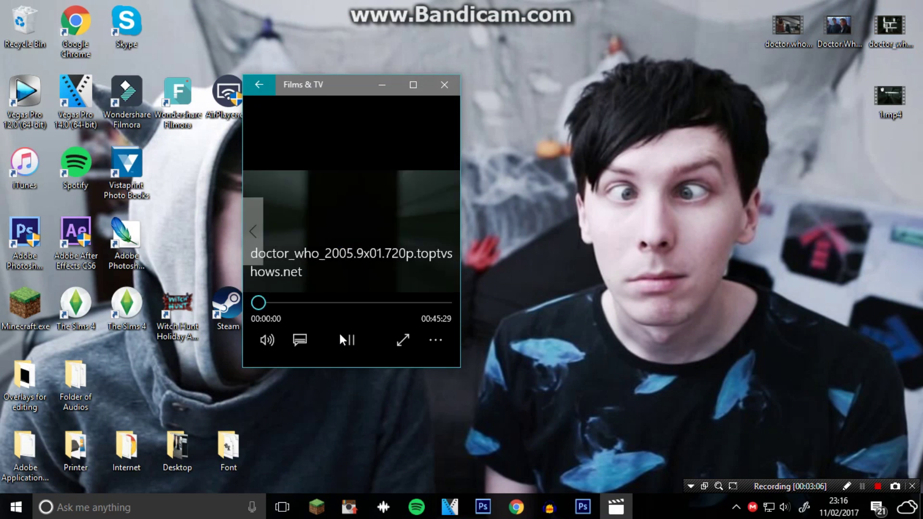
pyautogui.click(282, 342)
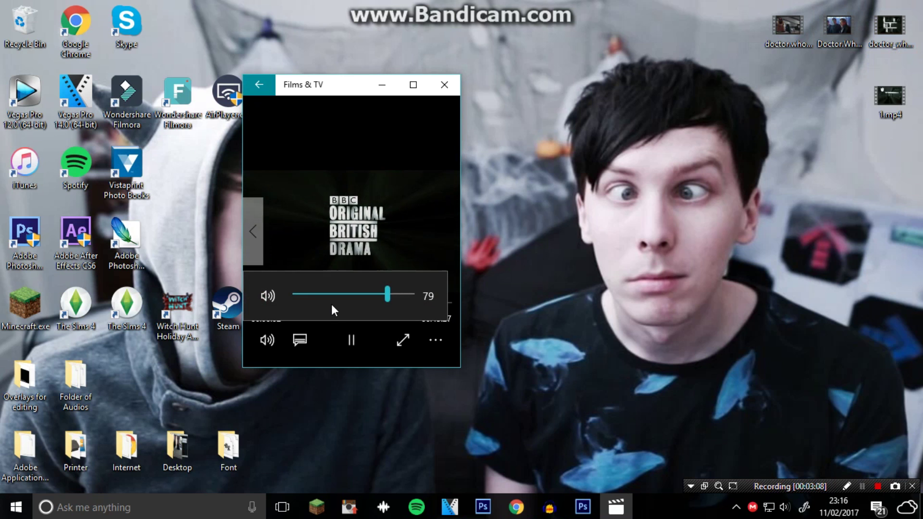
pyautogui.click(321, 295)
pyautogui.click(357, 303)
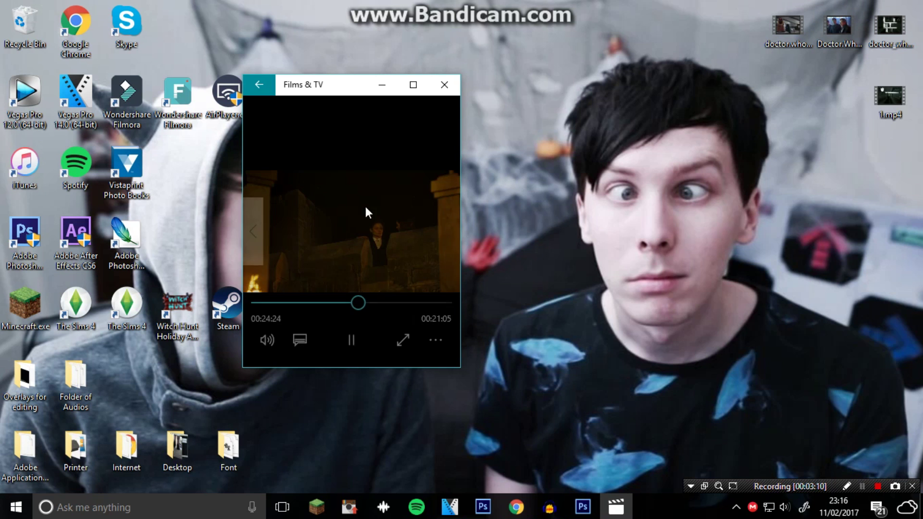
pyautogui.click(397, 303)
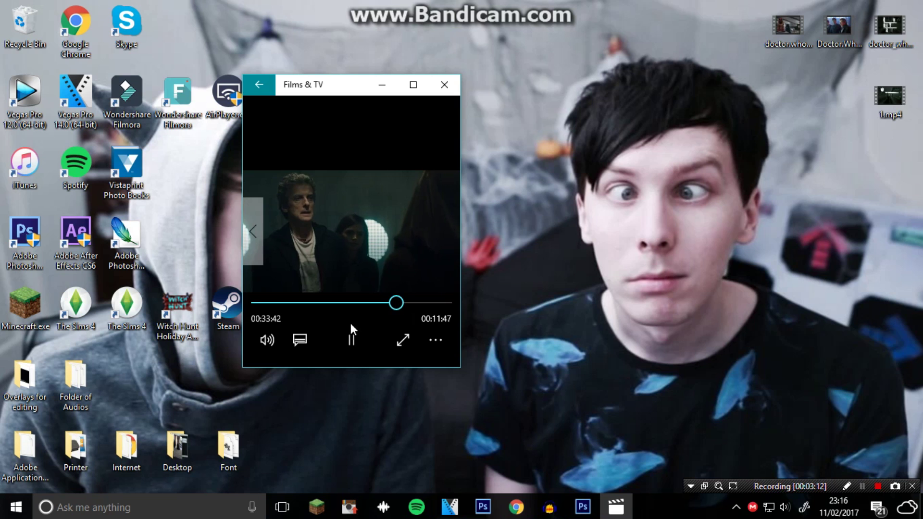
pyautogui.click(351, 340)
# Reopen 1.mp4, seek to about 33 then 28 minutes, pause, and close the player.
pyautogui.doubleClick(888, 107)
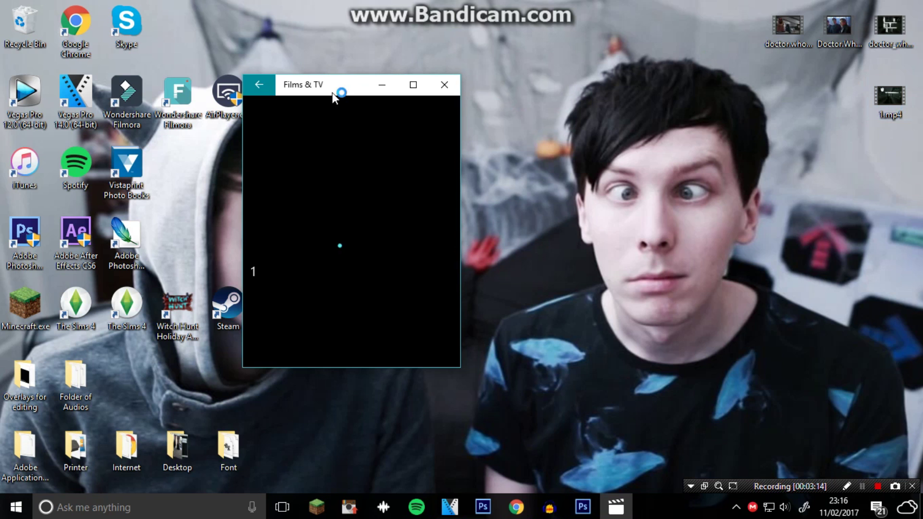
pyautogui.click(395, 303)
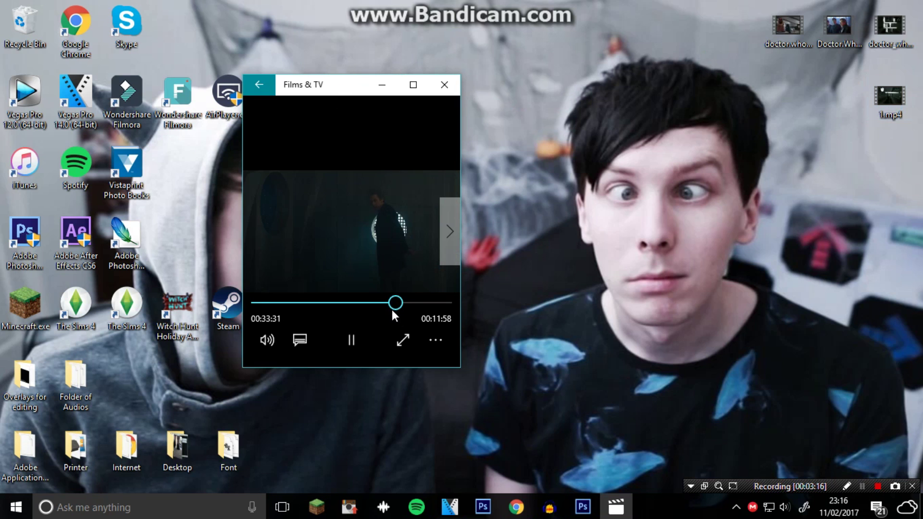
pyautogui.click(376, 302)
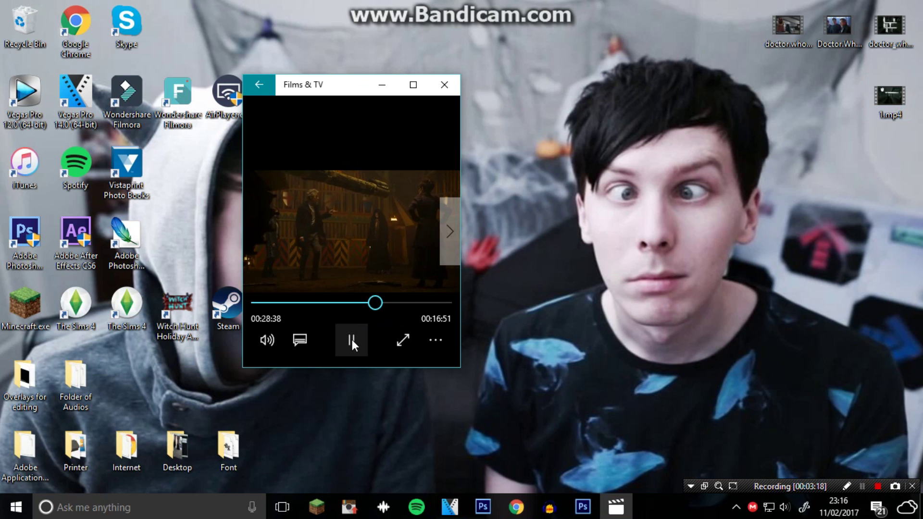
pyautogui.click(351, 340)
pyautogui.click(444, 84)
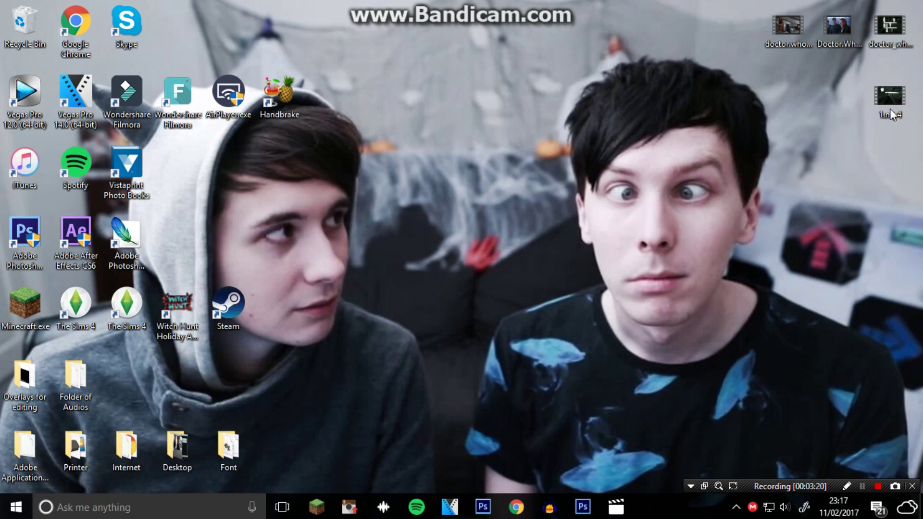
# Drop 1.mp4 onto the VEGAS Pro timeline, preview at 3:51, 5:42, 15:45 and 20:07, then minimise.
pyautogui.moveTo(895, 41); pyautogui.dragTo(523, 392)
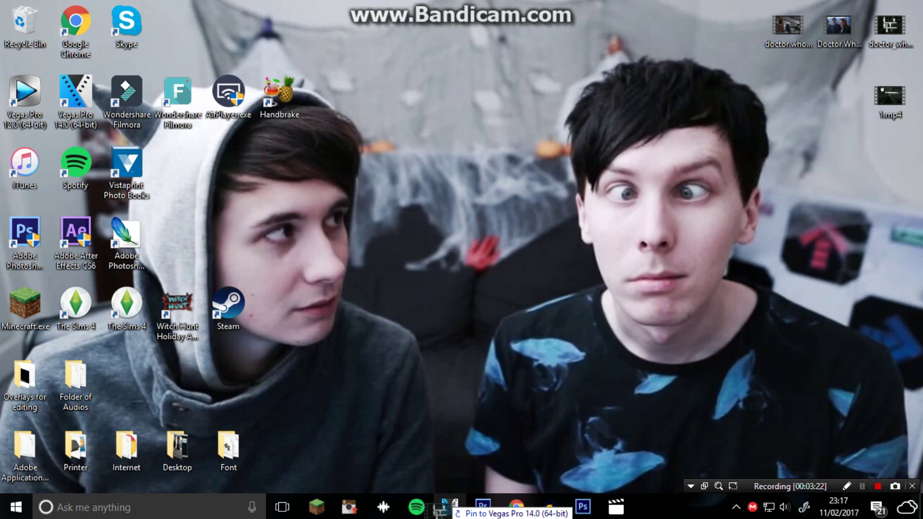
pyautogui.moveTo(448, 506); pyautogui.dragTo(158, 336)
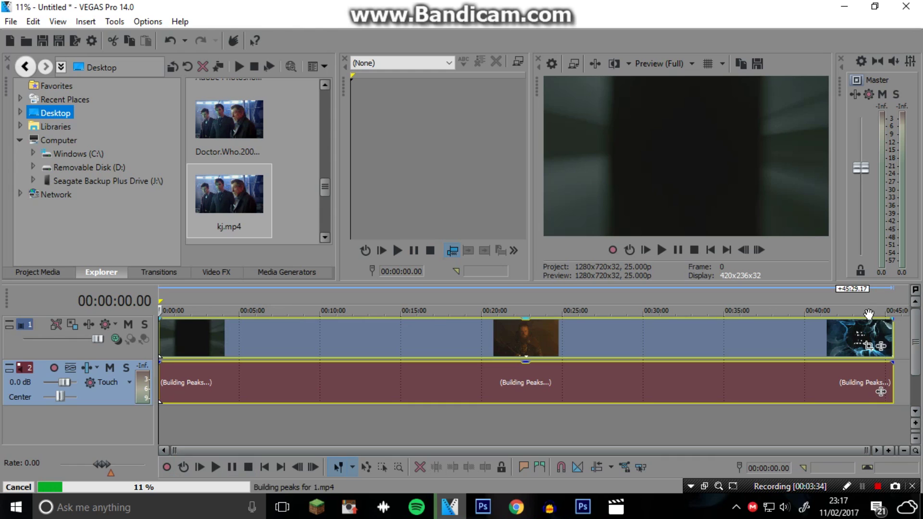
pyautogui.click(222, 303)
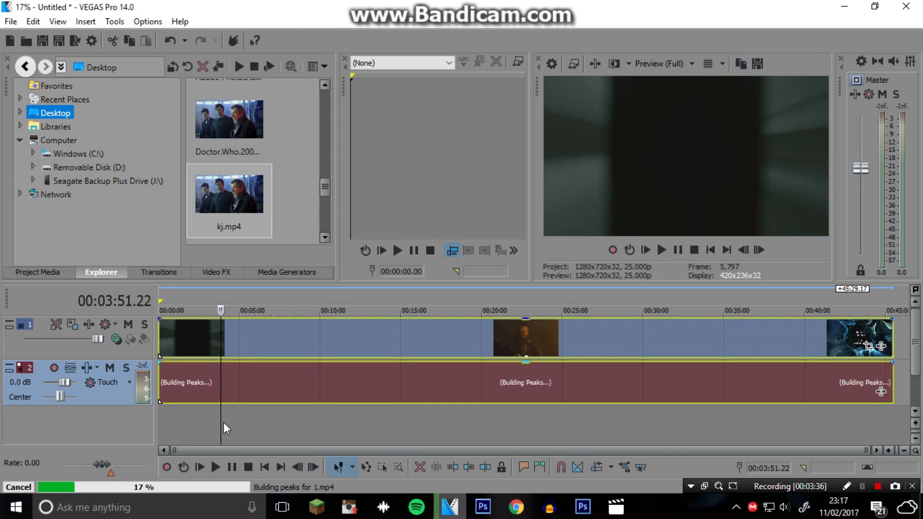
pyautogui.moveTo(222, 423); pyautogui.dragTo(252, 423)
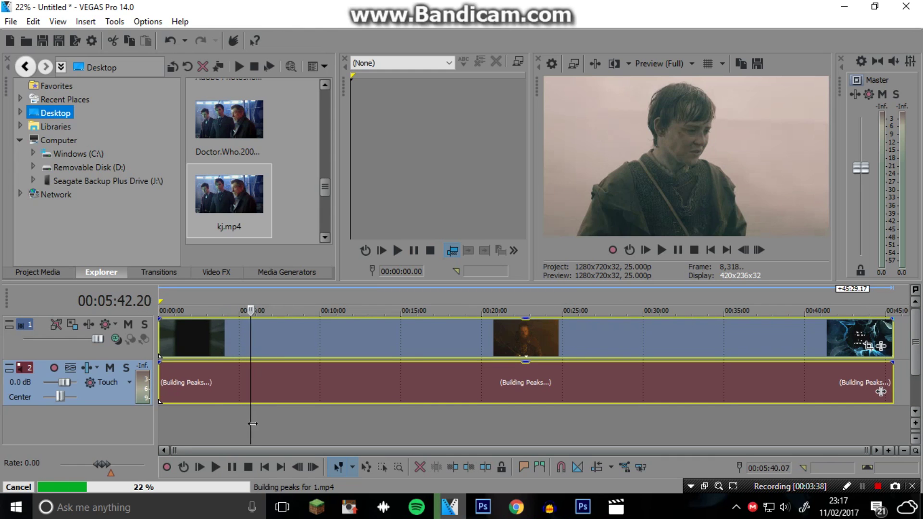
pyautogui.click(414, 290)
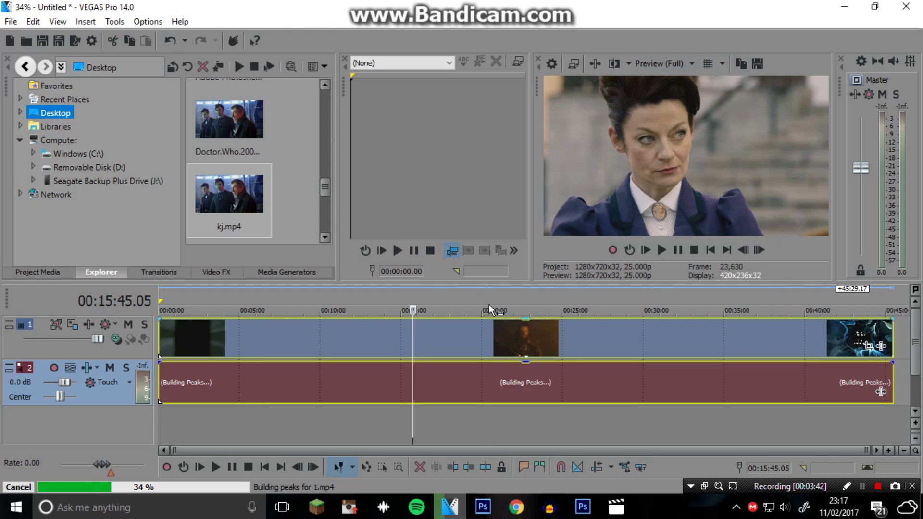
pyautogui.click(483, 297)
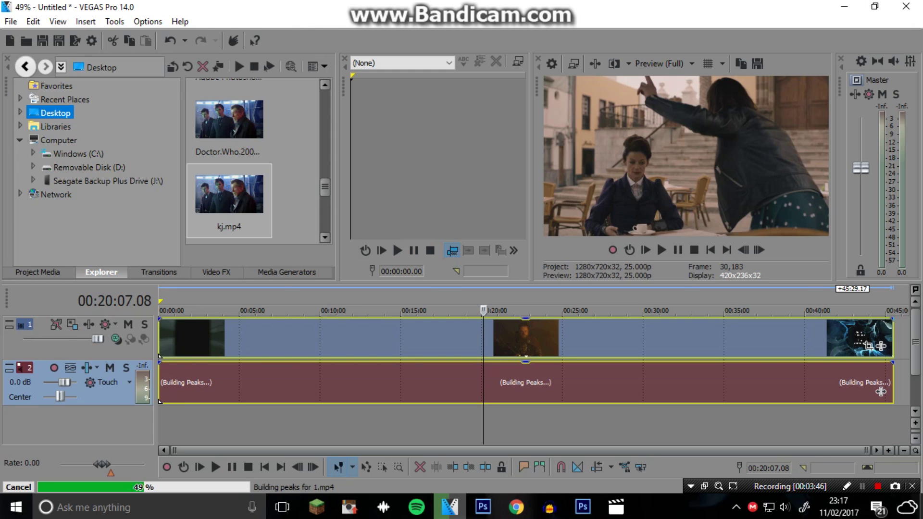
pyautogui.click(844, 7)
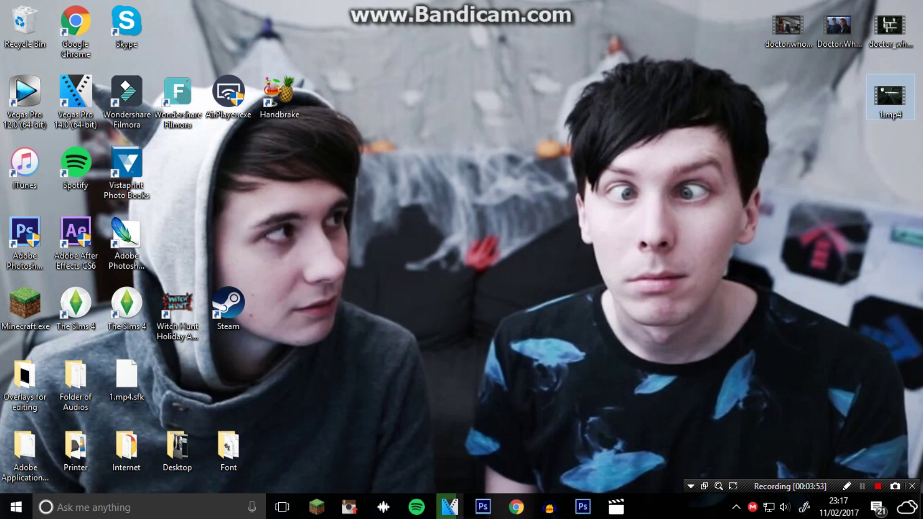
# Cycle through Chrome, Photoshop and Films & TV, then return to VEGAS Pro at about 24 minutes.
pyautogui.click(517, 507)
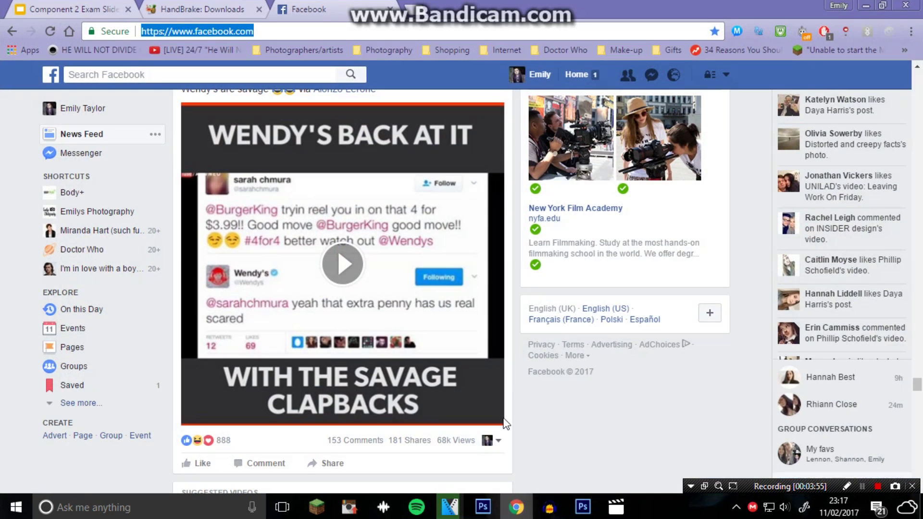
pyautogui.click(591, 511)
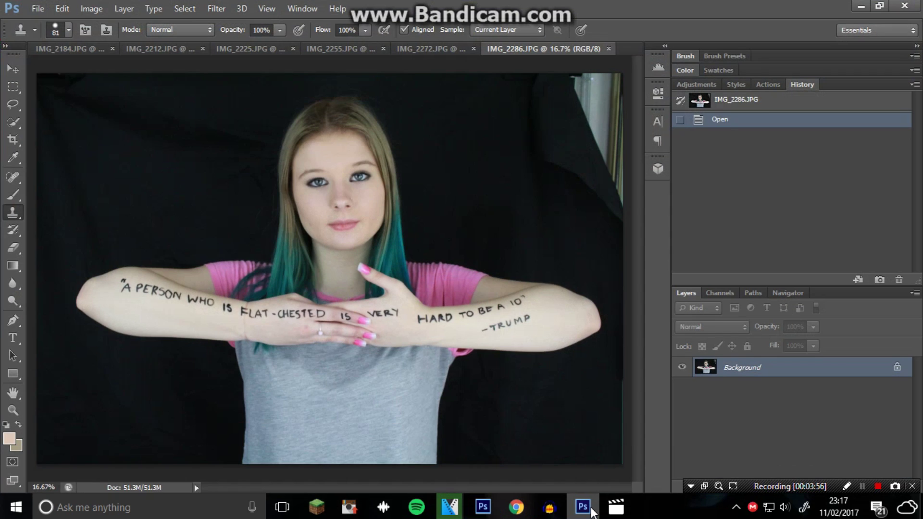
pyautogui.click(618, 509)
pyautogui.click(450, 507)
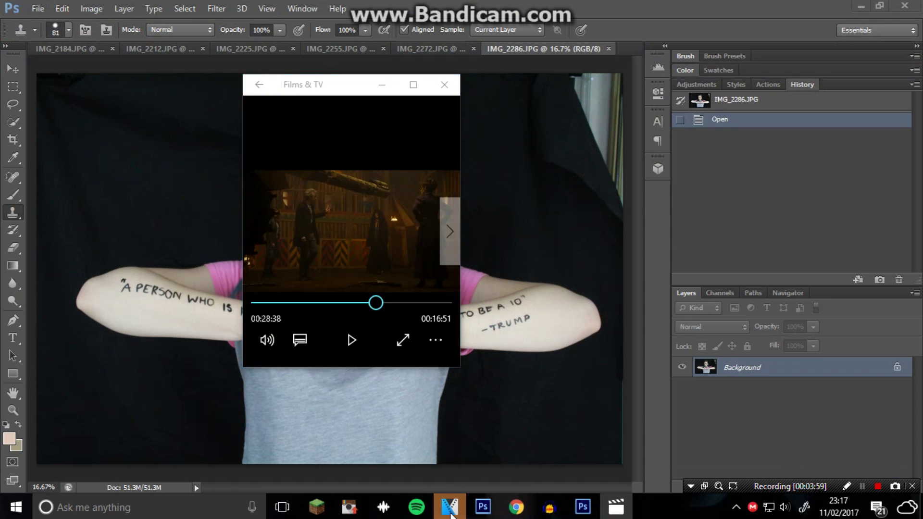
pyautogui.click(546, 301)
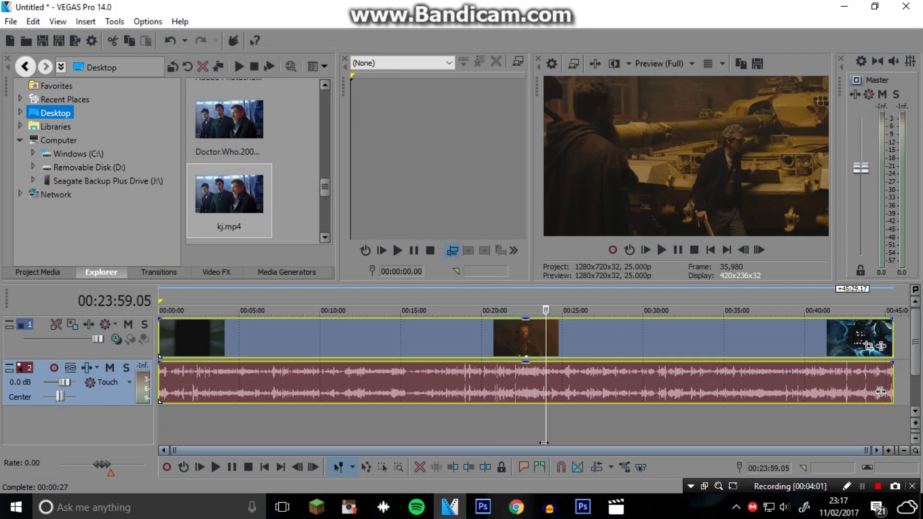
pyautogui.click(363, 423)
pyautogui.click(703, 418)
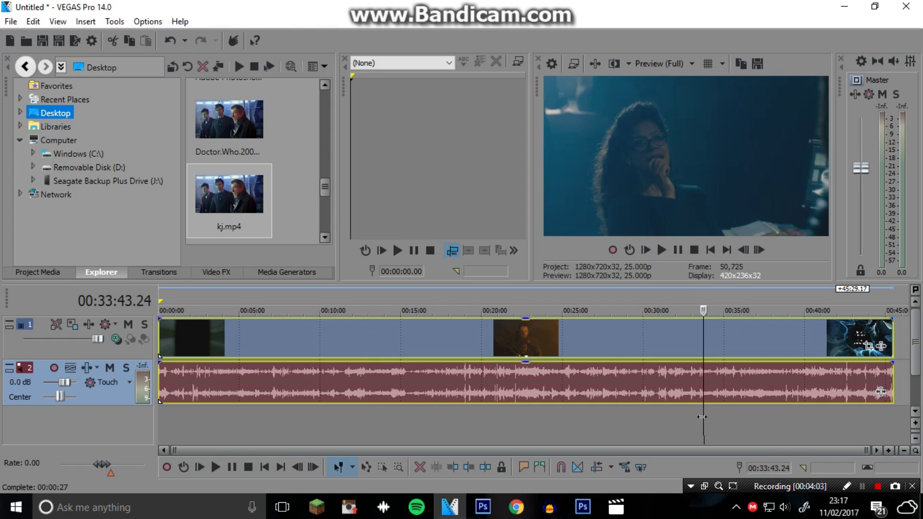
pyautogui.click(702, 416)
pyautogui.click(697, 414)
pyautogui.click(664, 412)
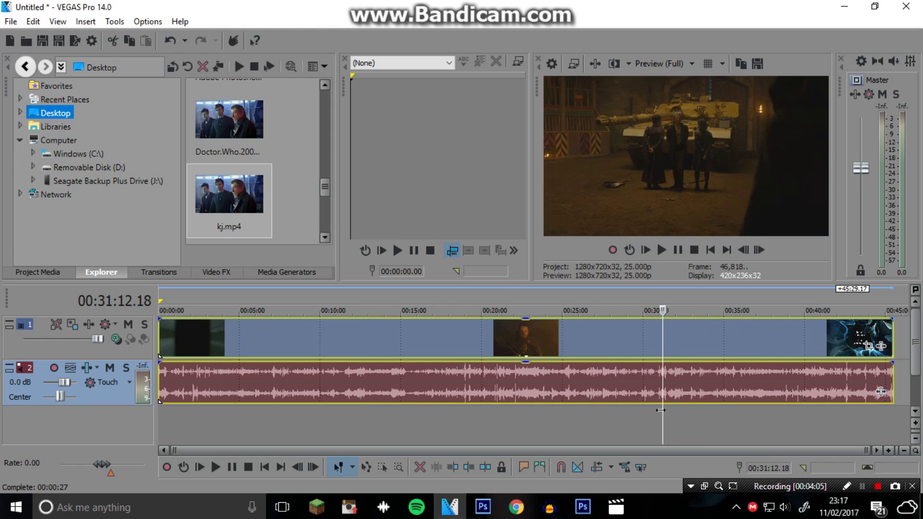
pyautogui.click(658, 410)
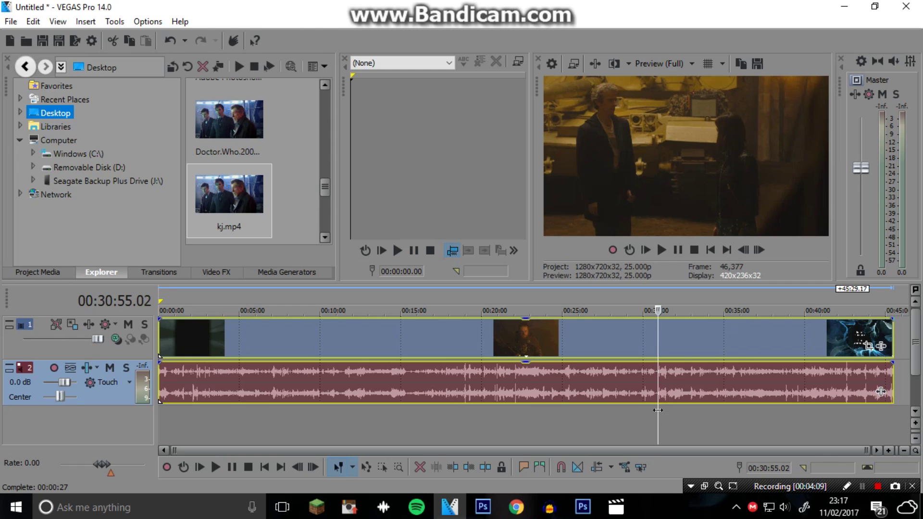
pyautogui.click(531, 406)
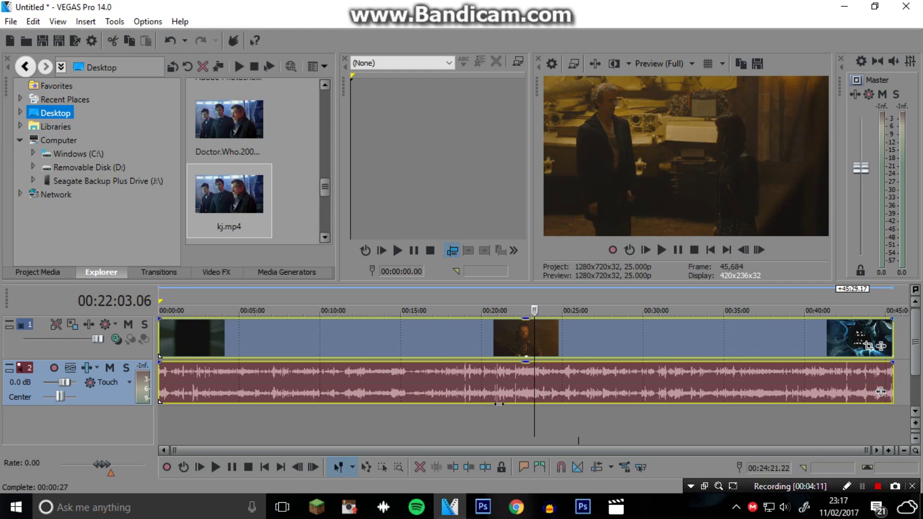
pyautogui.click(353, 400)
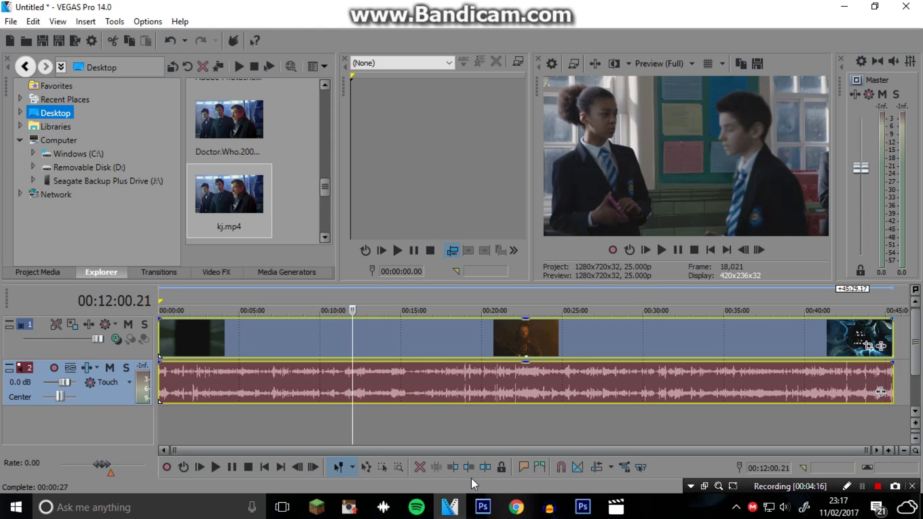
pyautogui.click(389, 304)
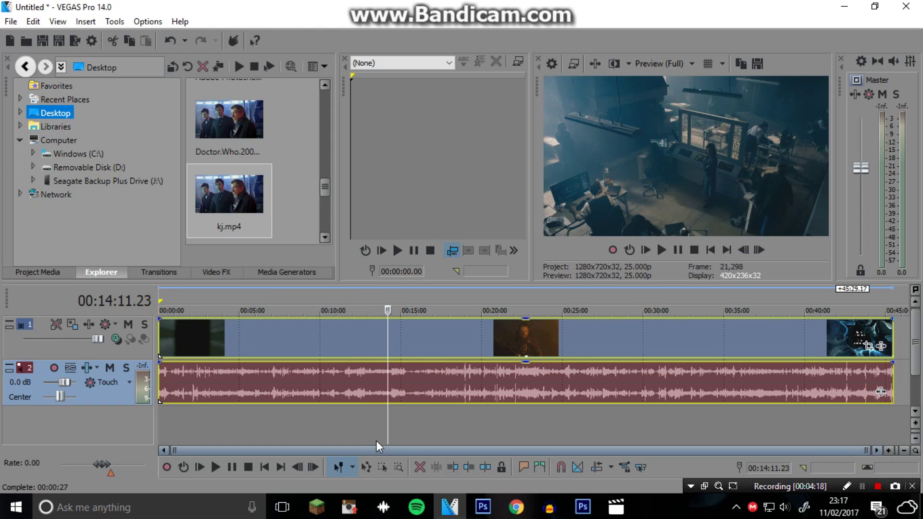
pyautogui.moveTo(387, 427); pyautogui.dragTo(596, 421)
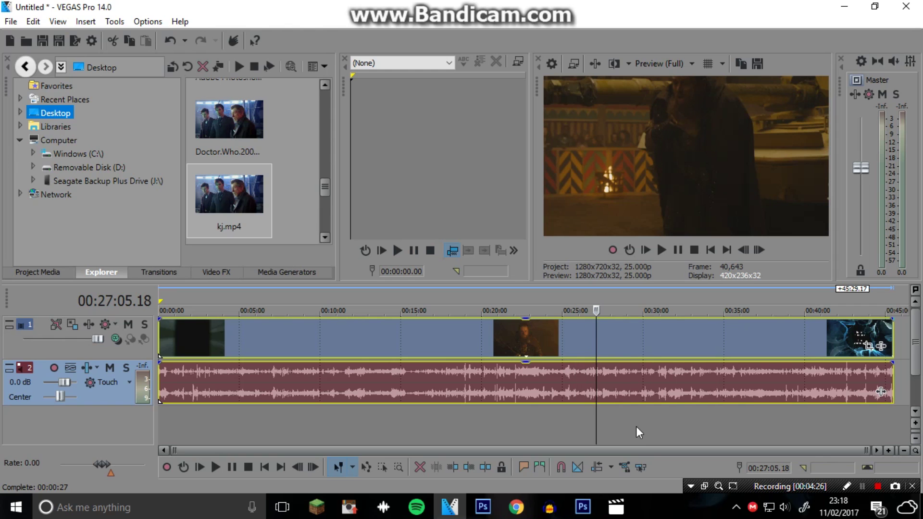
pyautogui.click(652, 299)
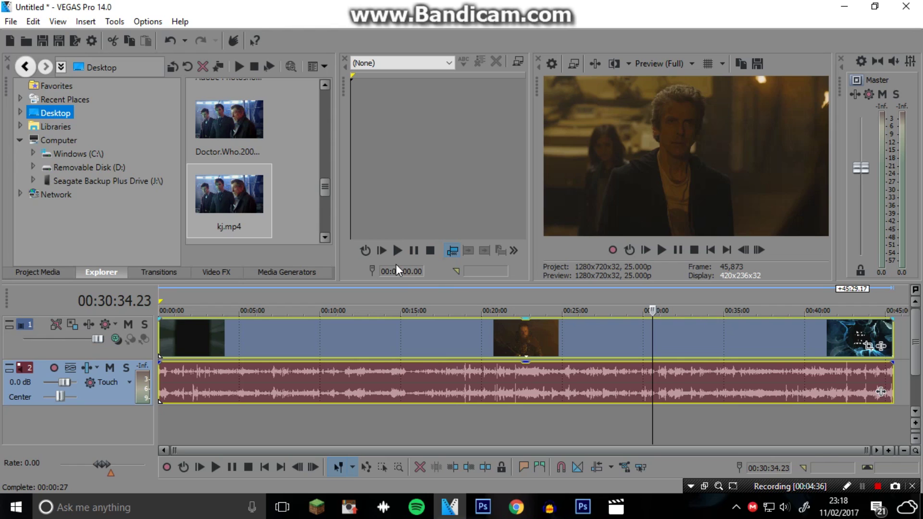
pyautogui.click(386, 288)
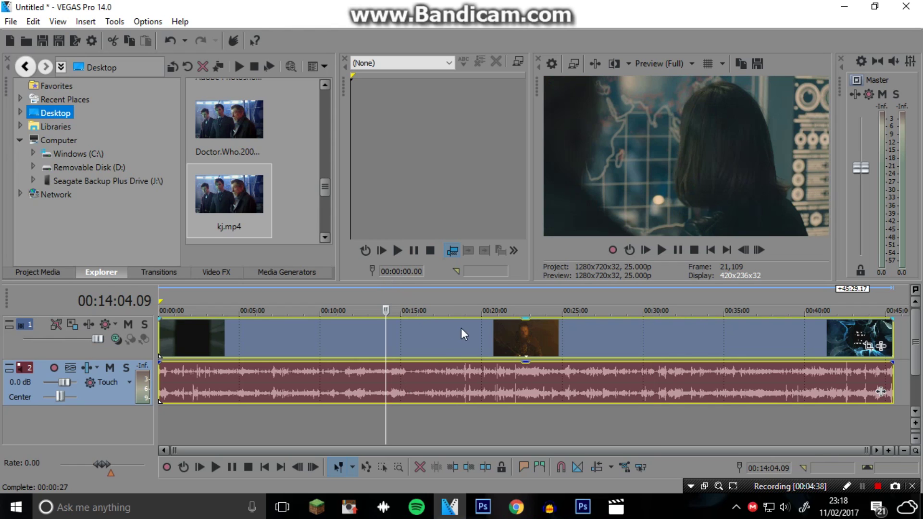
pyautogui.click(443, 301)
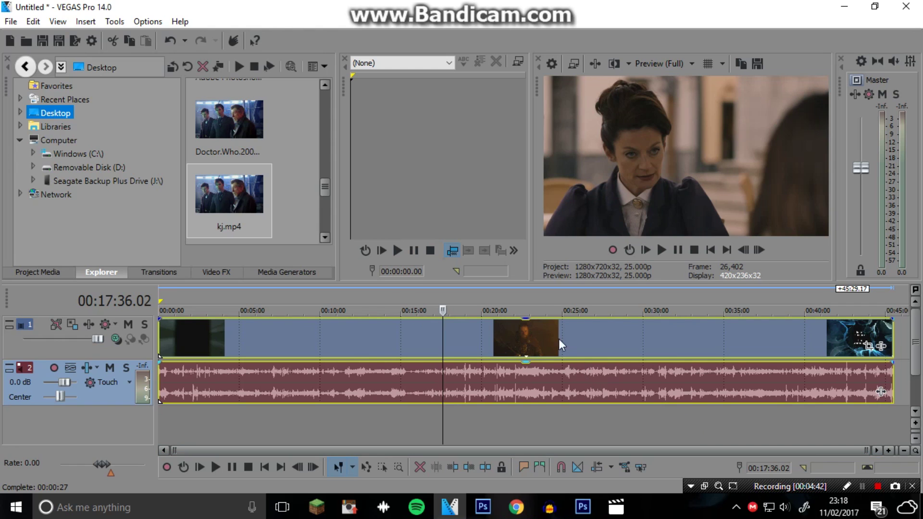
pyautogui.click(537, 296)
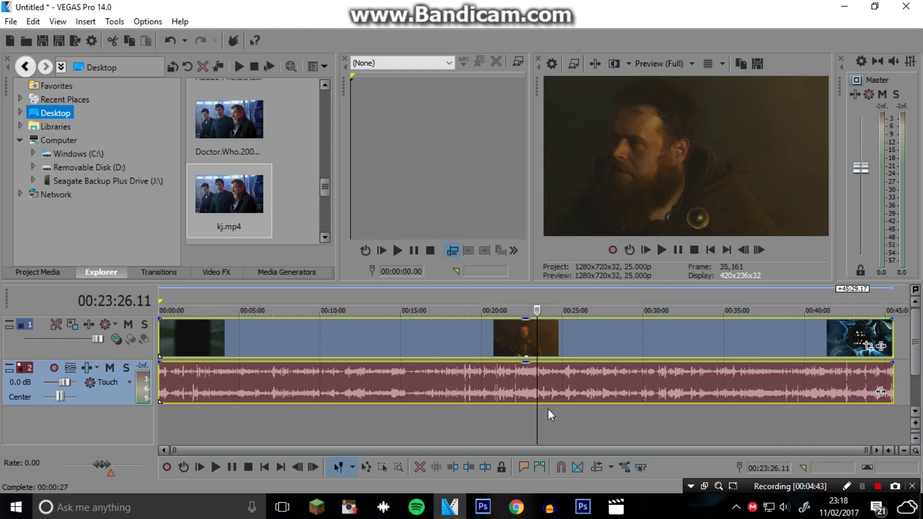
pyautogui.click(675, 287)
pyautogui.click(735, 304)
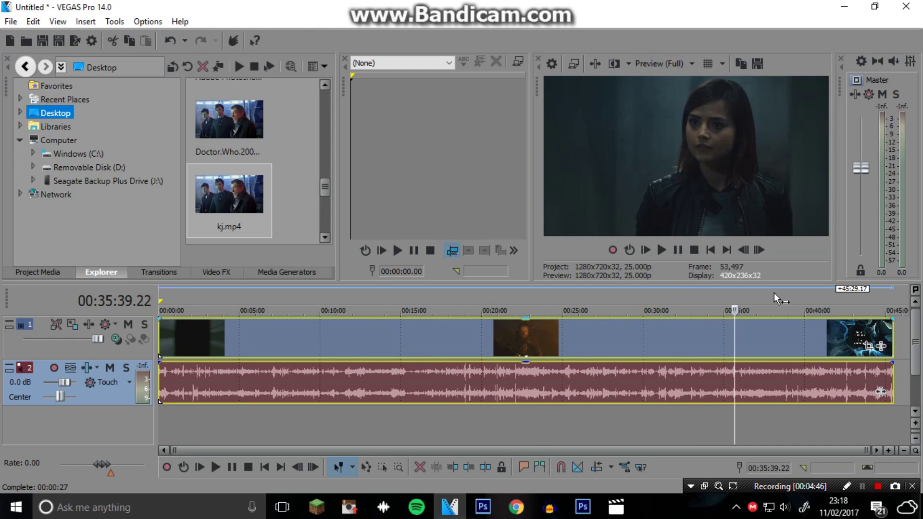